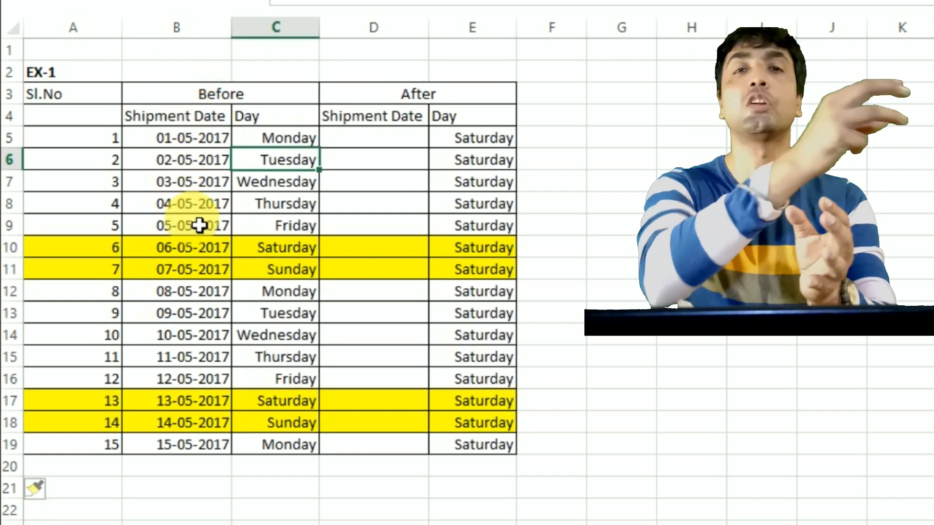
- Examine the Before dates and days, especially the highlighted Saturday and Sunday rows, against the empty After Shipment Date cells
{"action": "left_click", "coordinate": [185, 142]}
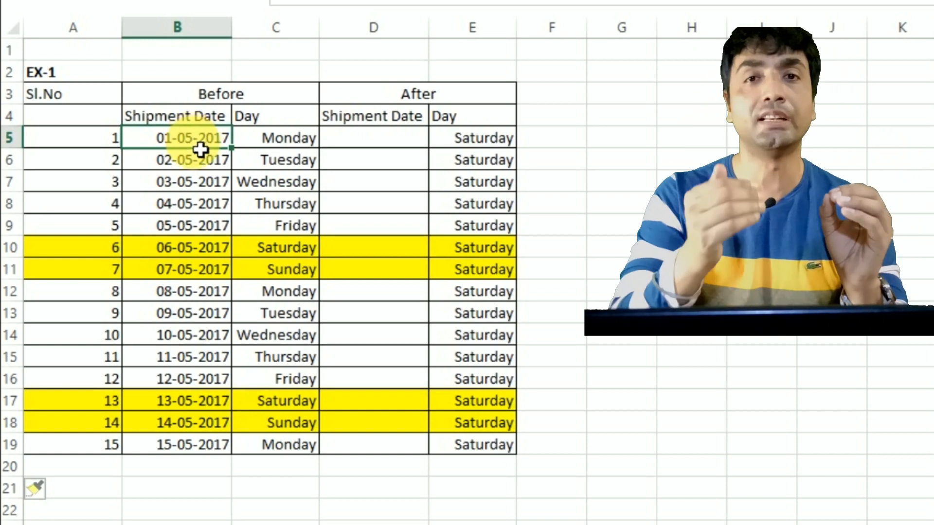
{"action": "left_click", "coordinate": [361, 149]}
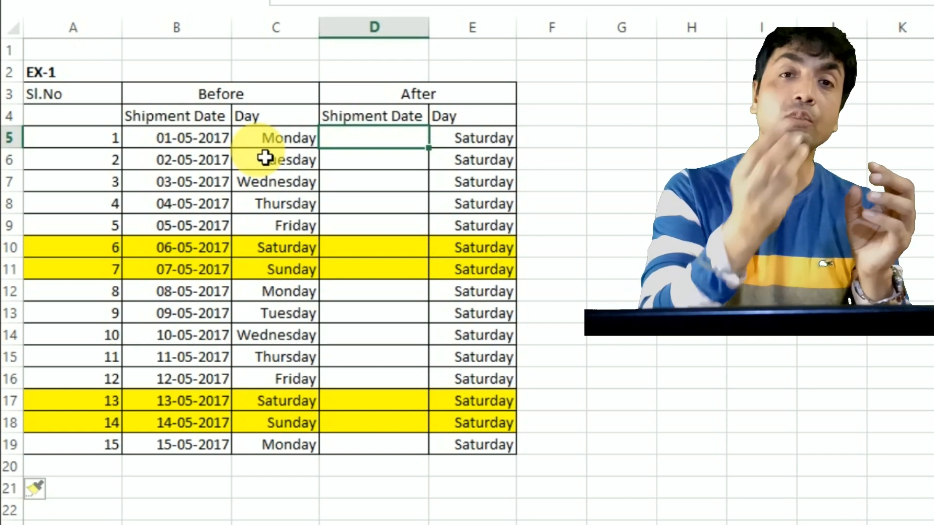
{"action": "left_click", "coordinate": [282, 255]}
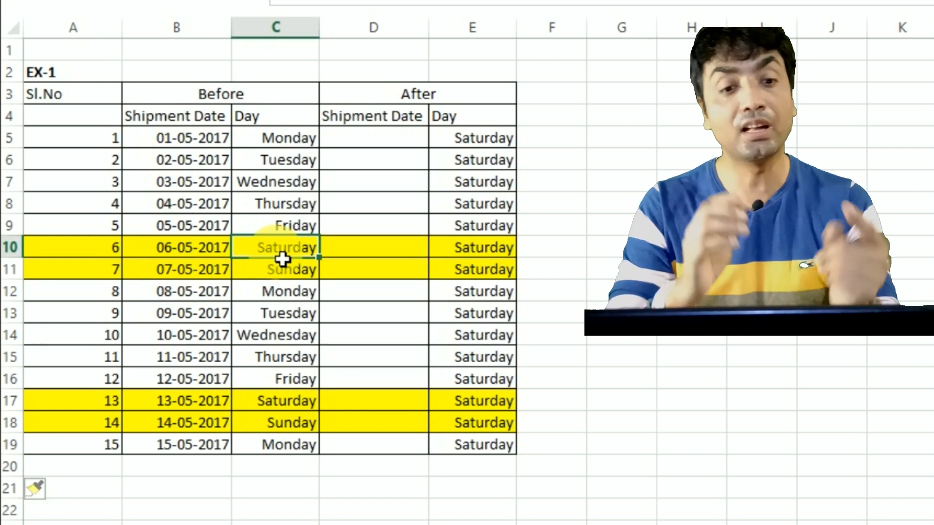
{"action": "left_click", "coordinate": [381, 254]}
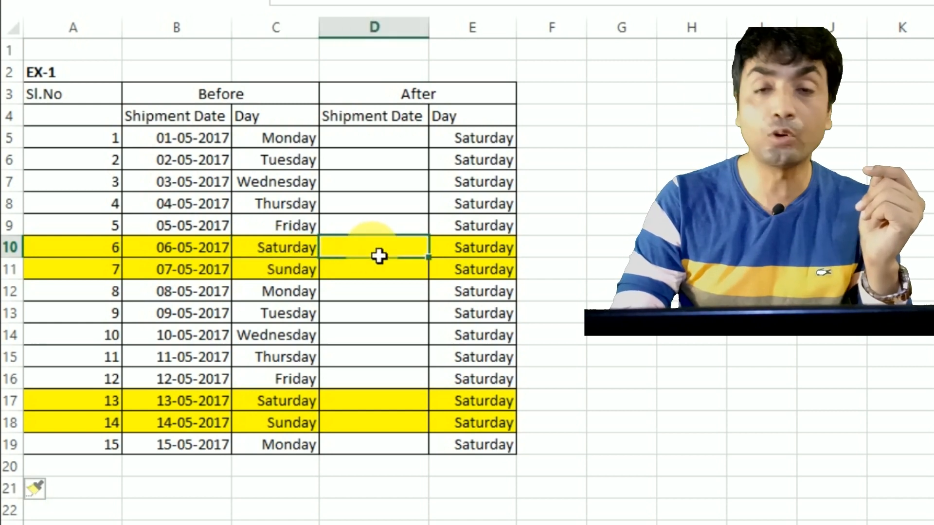
{"action": "left_click", "coordinate": [312, 257]}
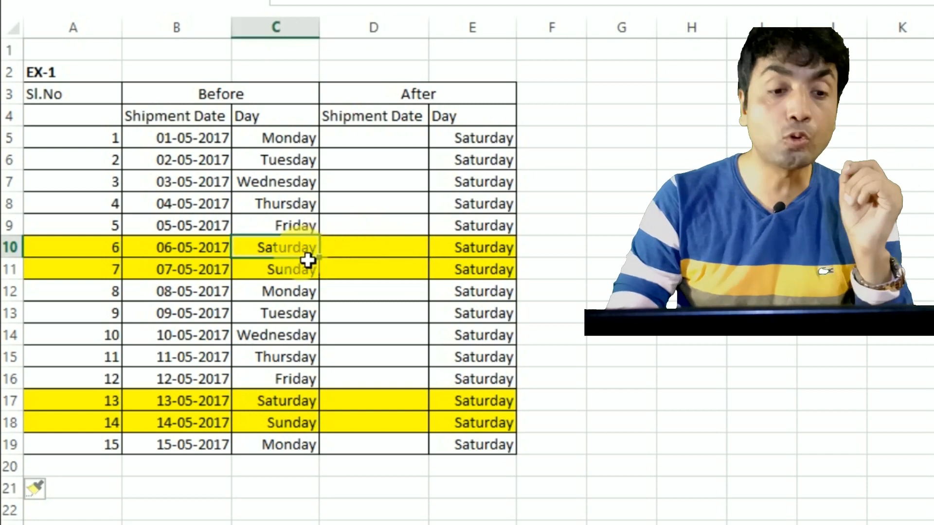
{"action": "left_click", "coordinate": [359, 251]}
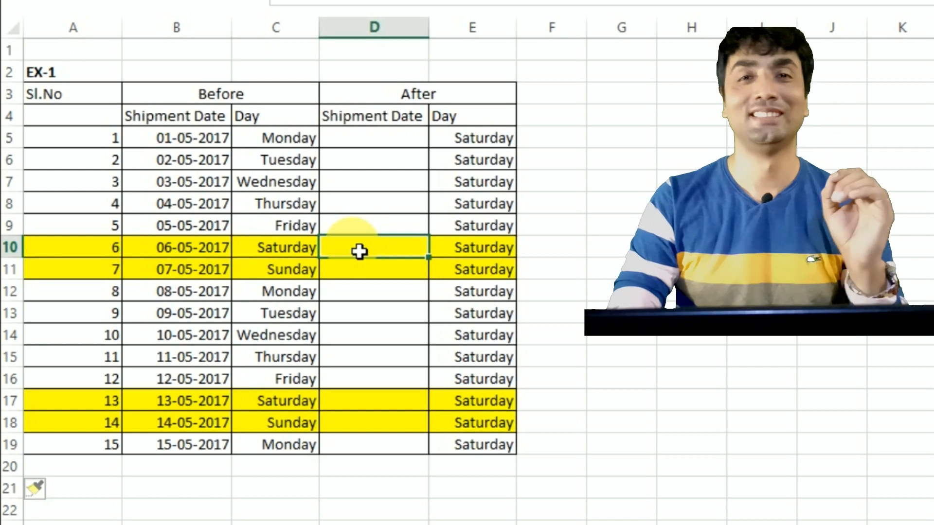
{"action": "left_click", "coordinate": [273, 271]}
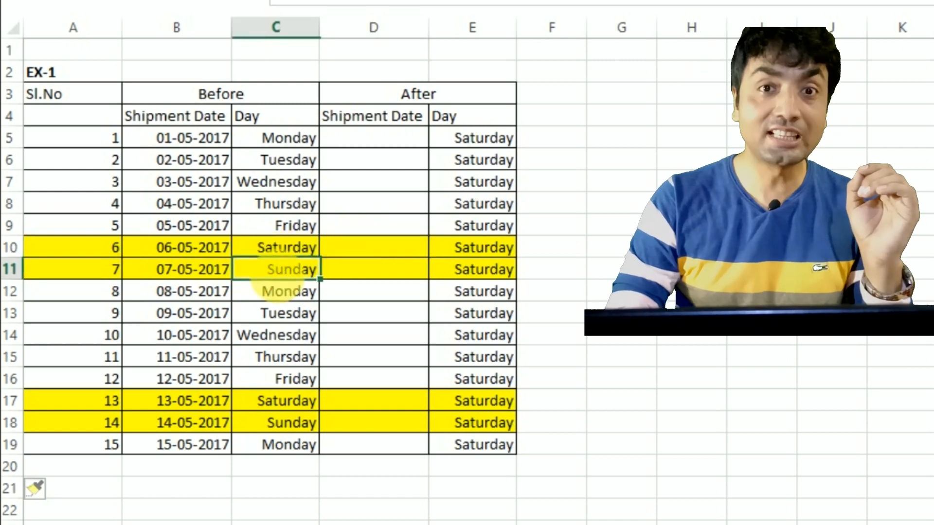
{"action": "left_click", "coordinate": [368, 277]}
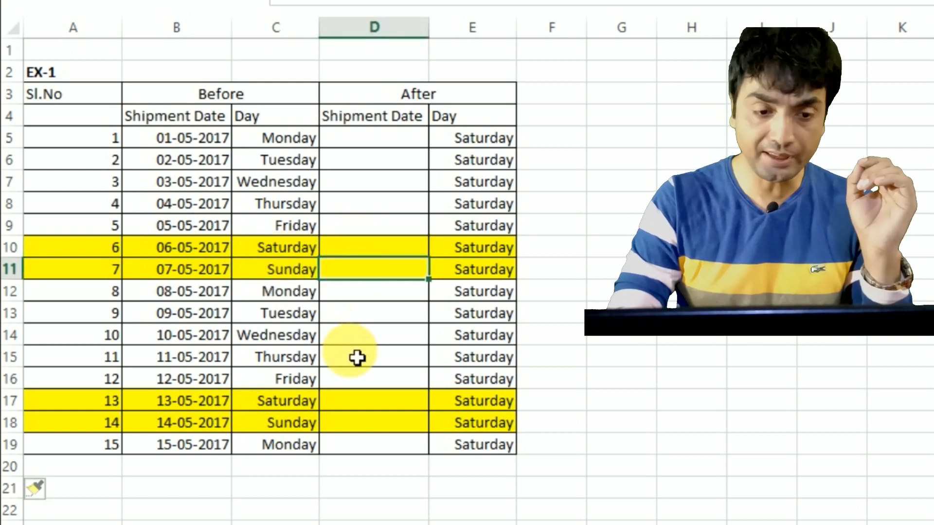
{"action": "left_click", "coordinate": [302, 408]}
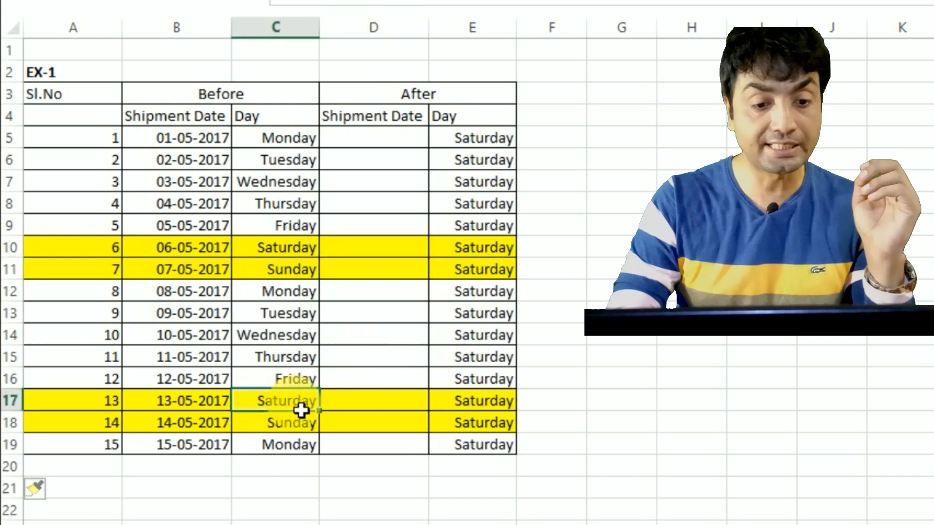
{"action": "left_click", "coordinate": [380, 409]}
{"action": "left_click", "coordinate": [364, 444]}
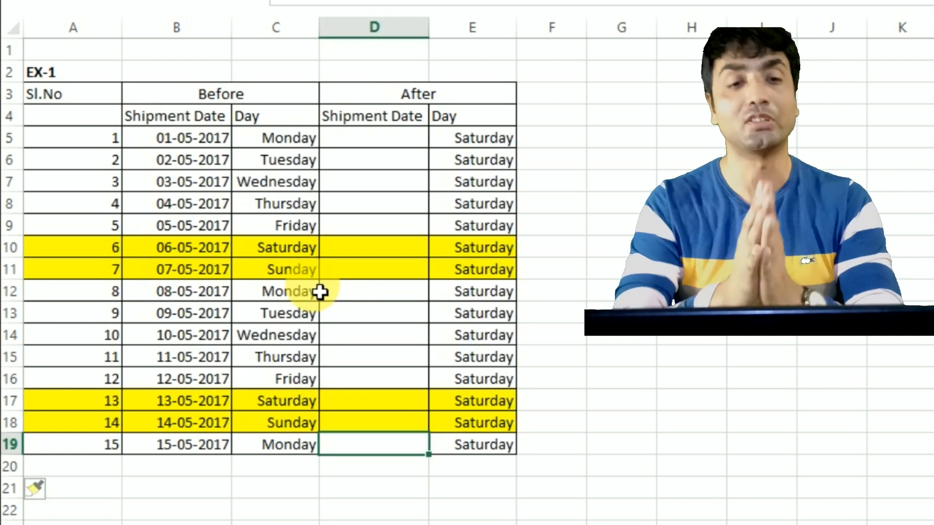
- Start an IF formula in D5 that returns B5+1 when WEEKDAY(B5)=1
{"action": "left_click", "coordinate": [366, 144]}
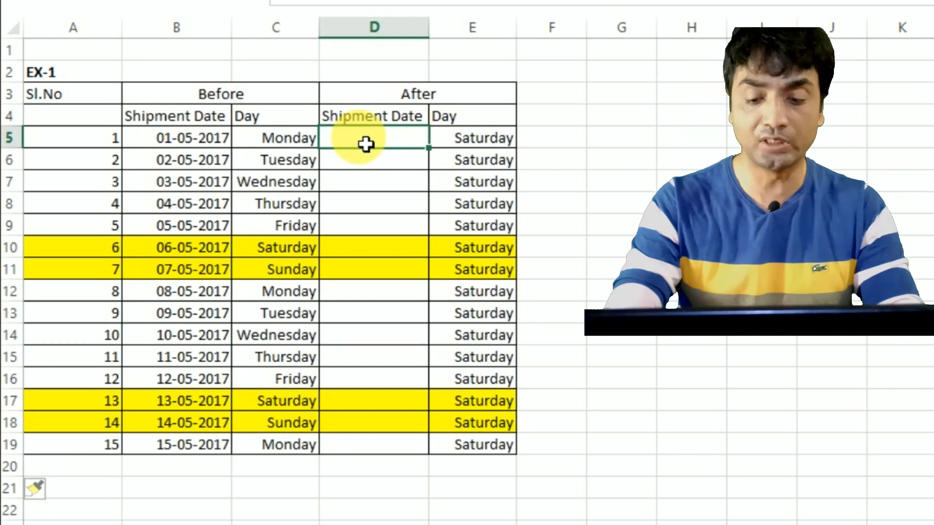
{"action": "type", "text": "=if"}
{"action": "key", "text": "Tab"}
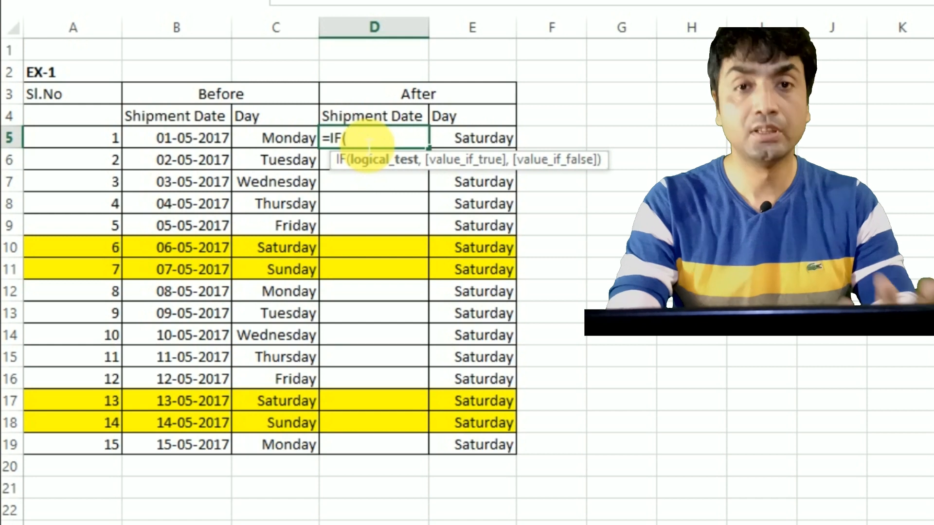
{"action": "type", "text": "weekd"}
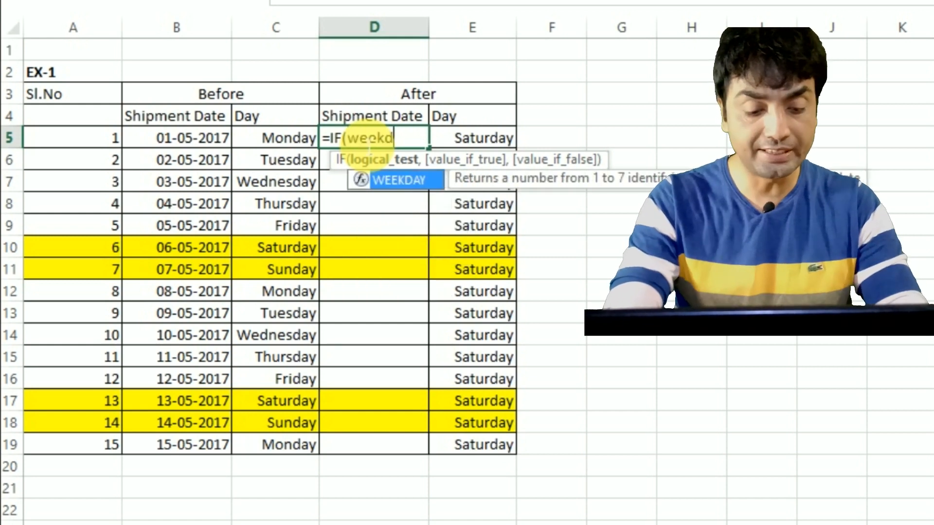
{"action": "key", "text": "Tab"}
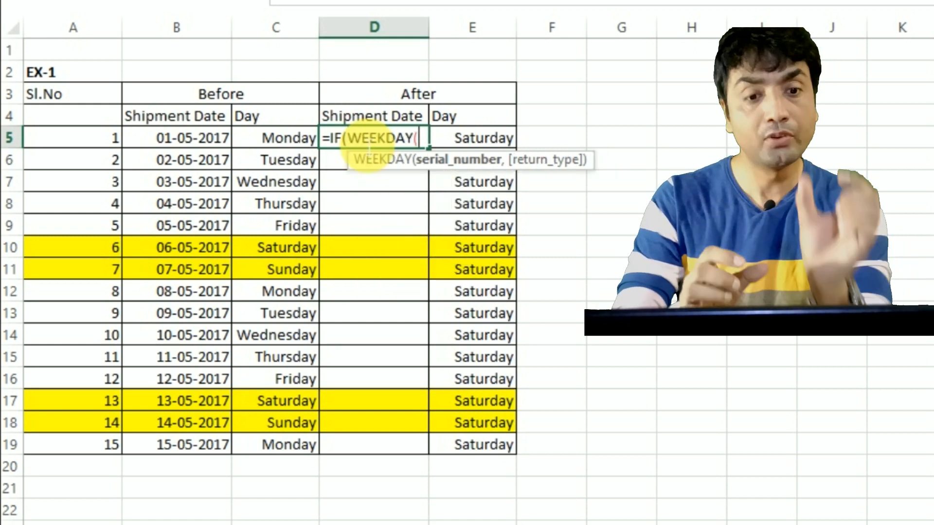
{"action": "left_click", "coordinate": [188, 141]}
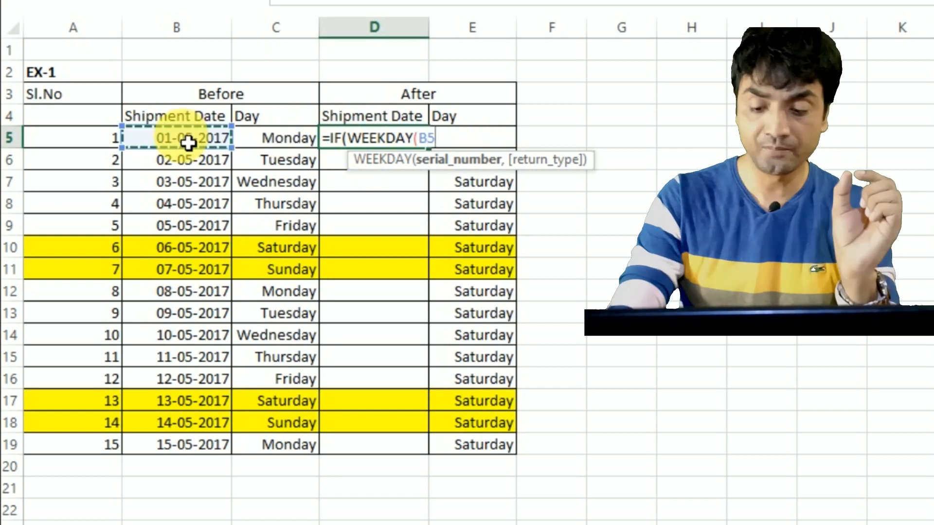
{"action": "type", "text": ")=1"}
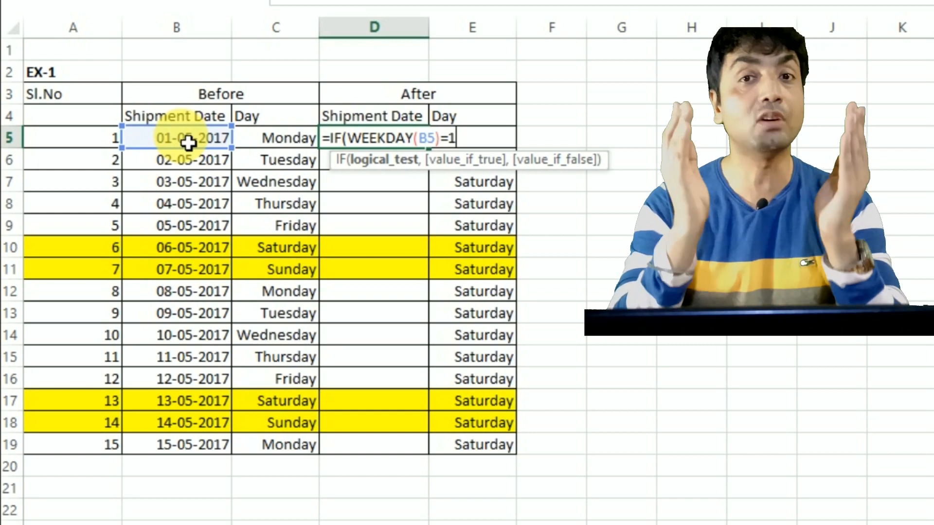
{"action": "type", "text": ","}
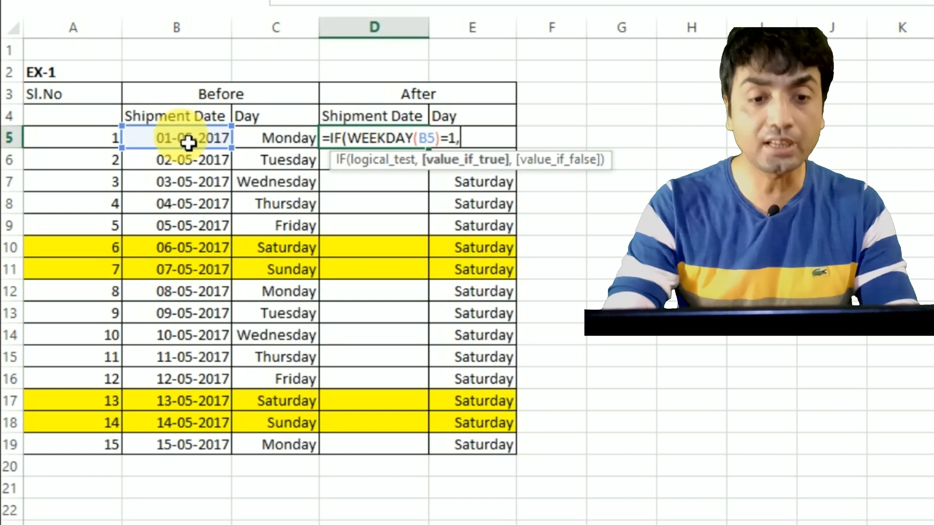
{"action": "left_click", "coordinate": [201, 145]}
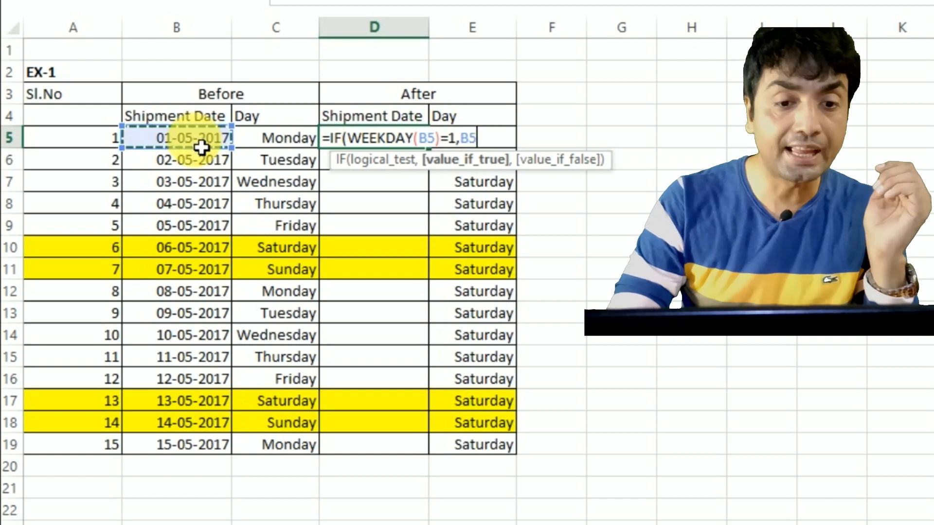
{"action": "type", "text": "+1"}
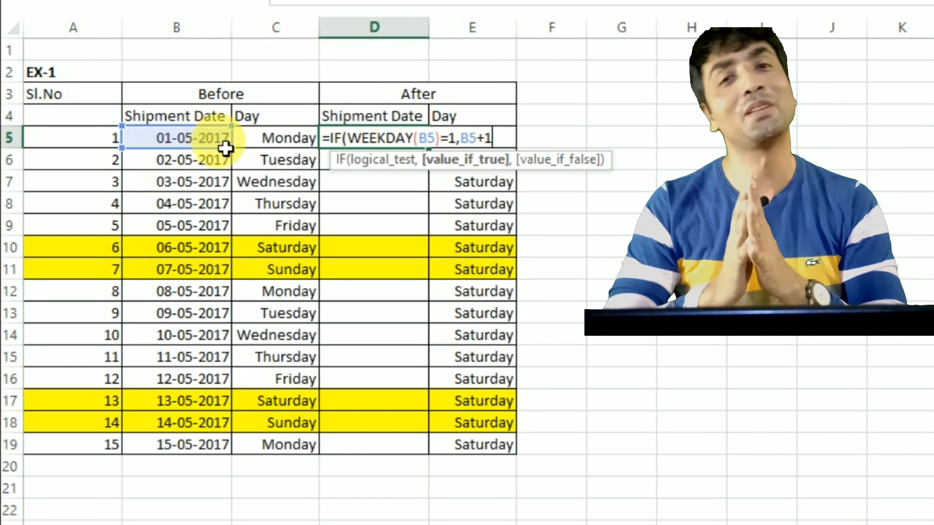
{"action": "type", "text": ","}
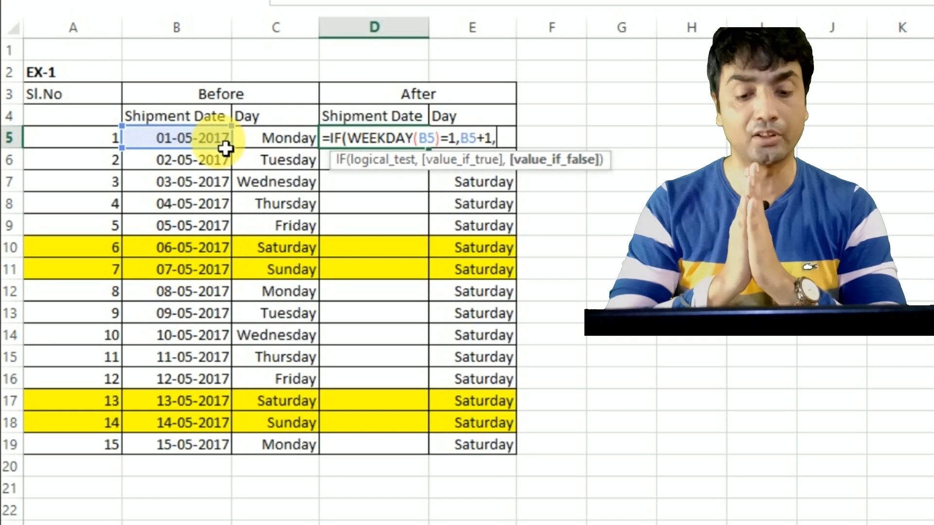
- Nest a second IF as the false value in D5's formula, returning B5+2 when WEEKDAY(B5)=7
{"action": "type", "text": "IF("}
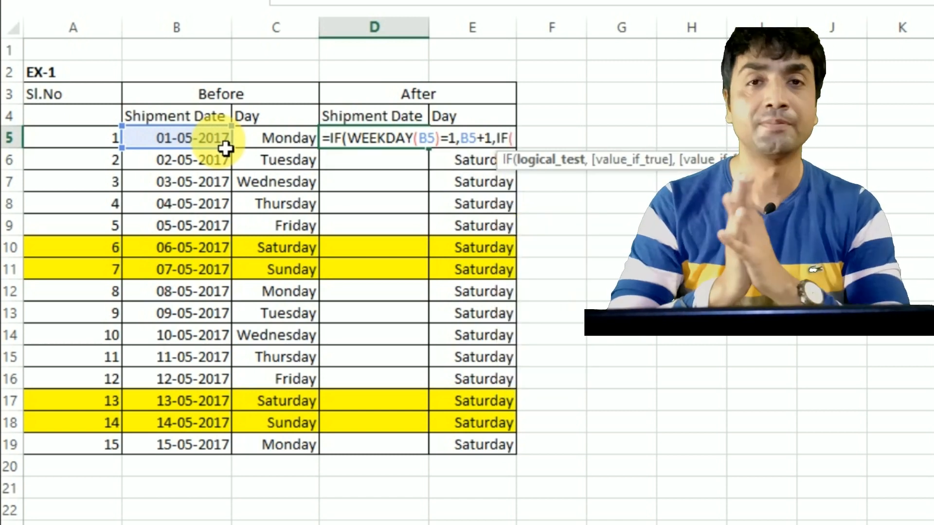
{"action": "type", "text": "weekd"}
{"action": "key", "text": "Tab"}
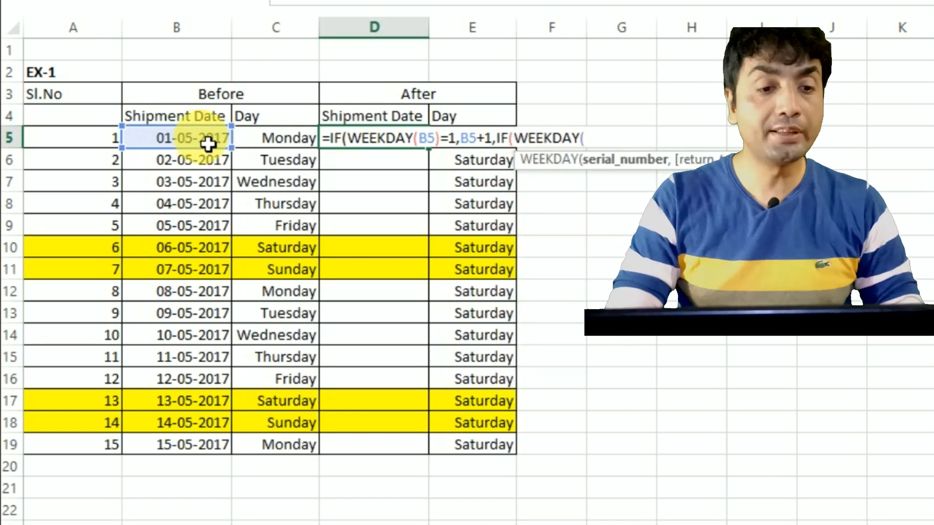
{"action": "left_click", "coordinate": [208, 142]}
{"action": "type", "text": ")"}
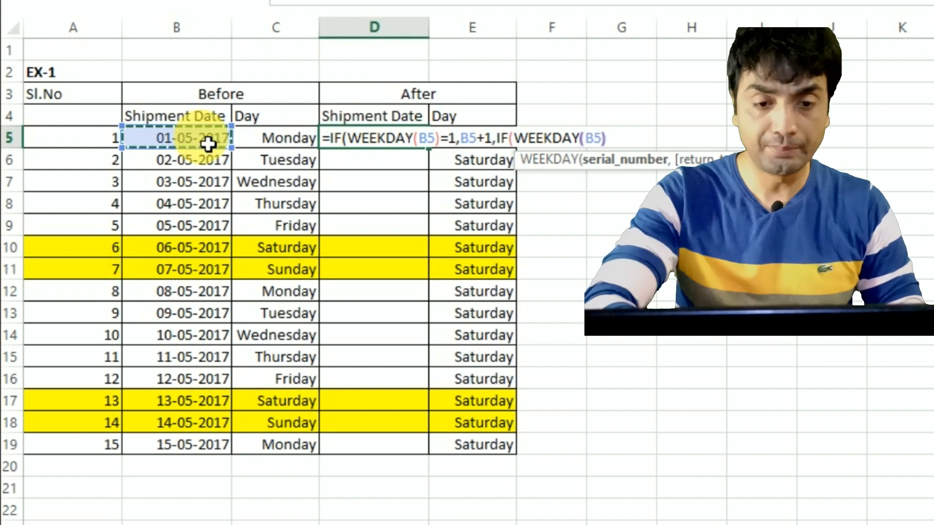
{"action": "type", "text": "=7"}
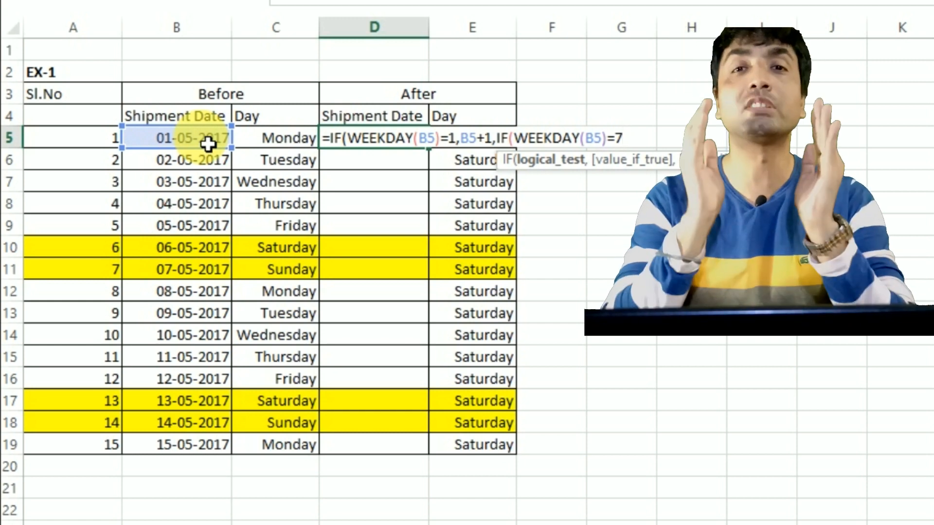
{"action": "type", "text": ","}
{"action": "left_click", "coordinate": [200, 144]}
{"action": "type", "text": "+2"}
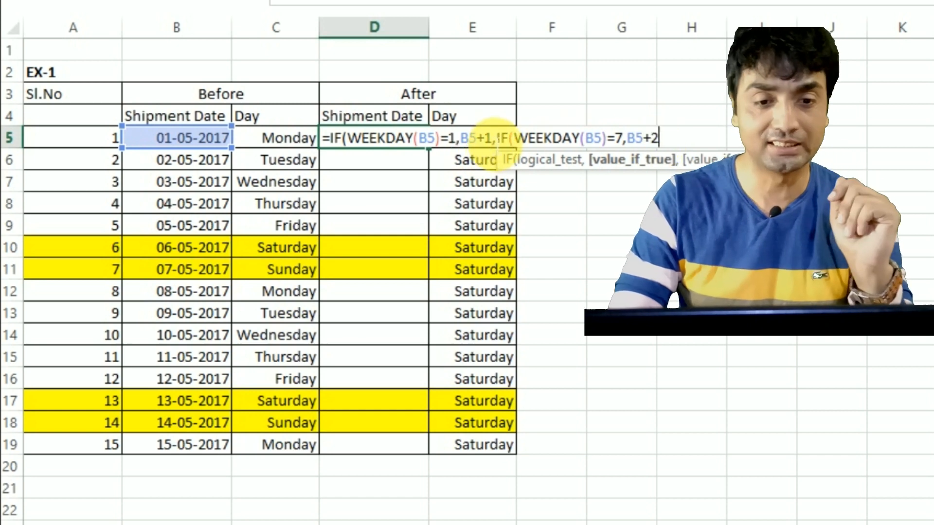
- Return B5 for all other weekdays, close both IF functions and enter the formula in D5
{"action": "type", "text": ","}
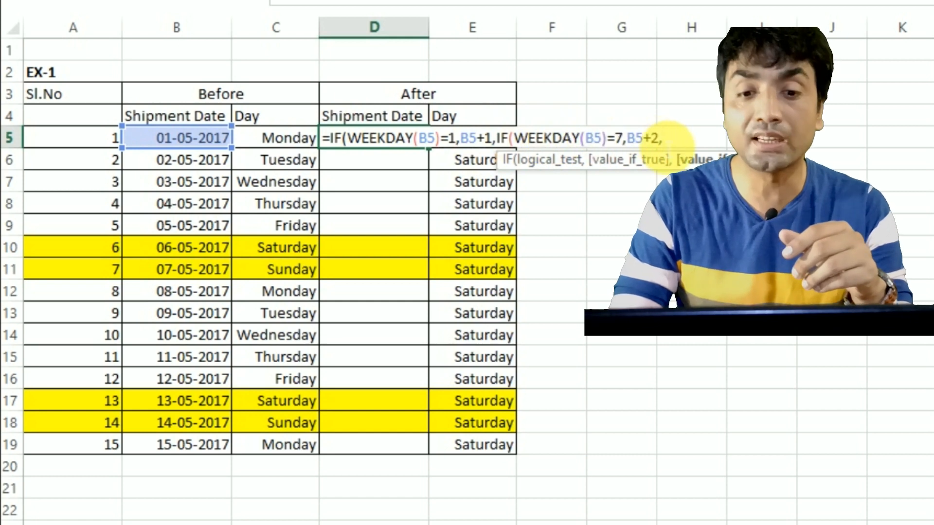
{"action": "left_click", "coordinate": [184, 142]}
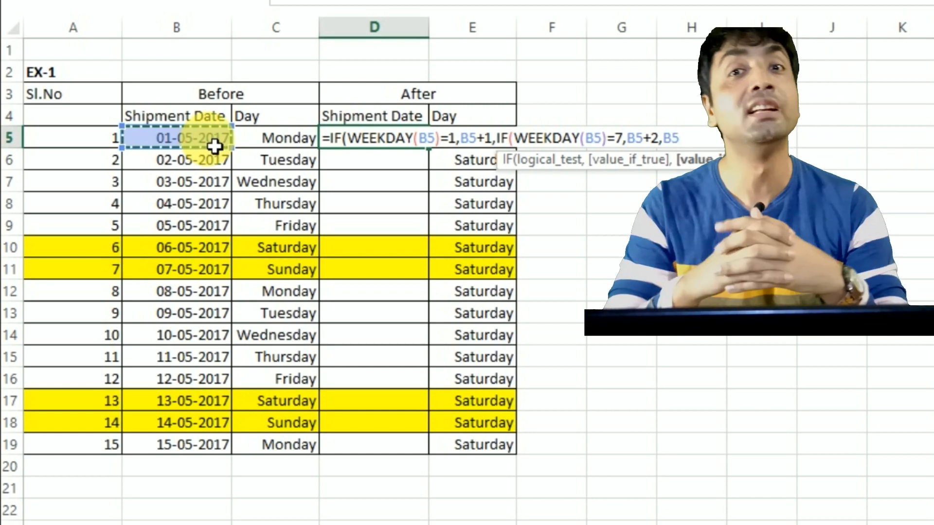
{"action": "type", "text": ")"}
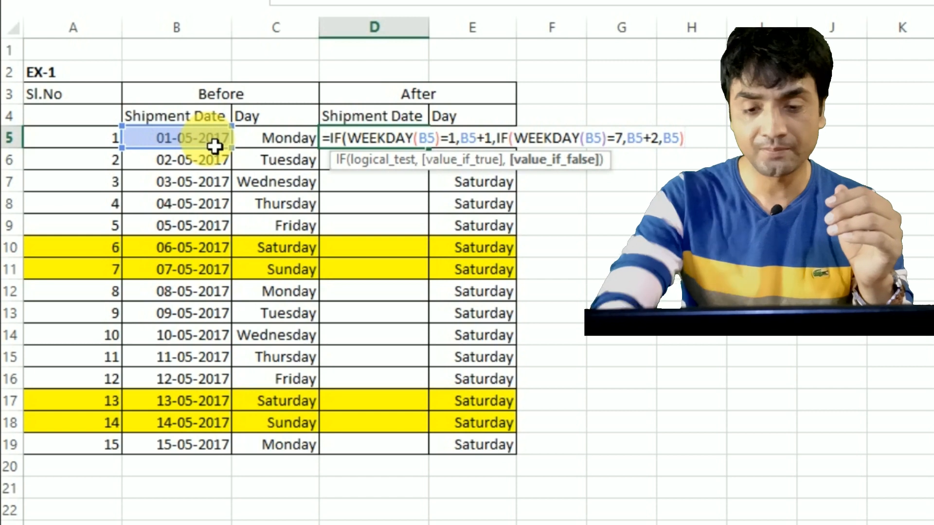
{"action": "type", "text": ")"}
{"action": "key", "text": "Return"}
- Fill the shipment date formula from D5 down the After column through D18
{"action": "left_click", "coordinate": [411, 143]}
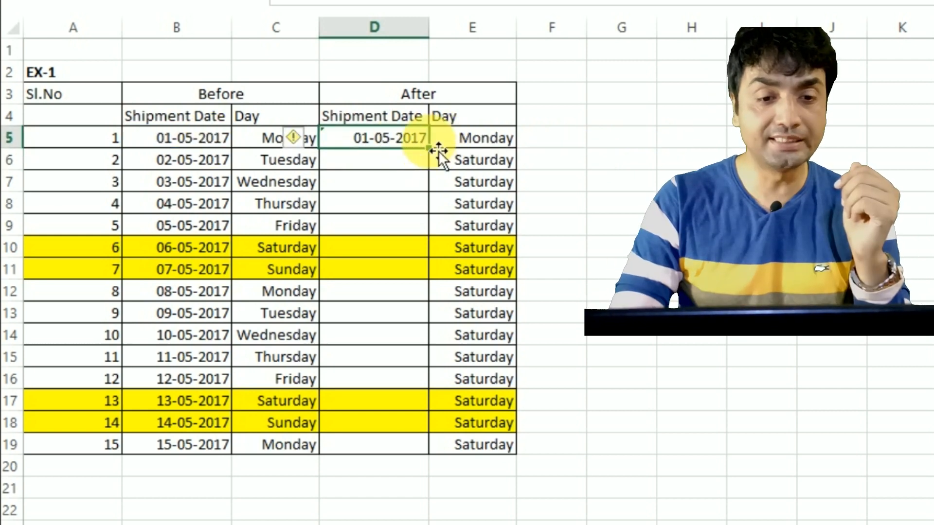
{"action": "left_click_drag", "start_coordinate": [439, 154], "coordinate": [428, 251]}
{"action": "left_click_drag", "start_coordinate": [428, 242], "coordinate": [428, 243]}
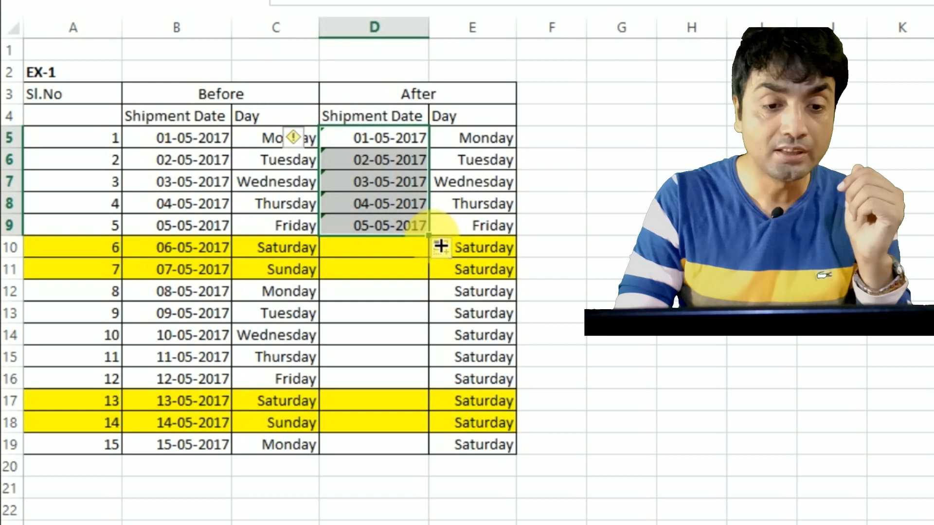
{"action": "left_click_drag", "start_coordinate": [428, 236], "coordinate": [433, 260]}
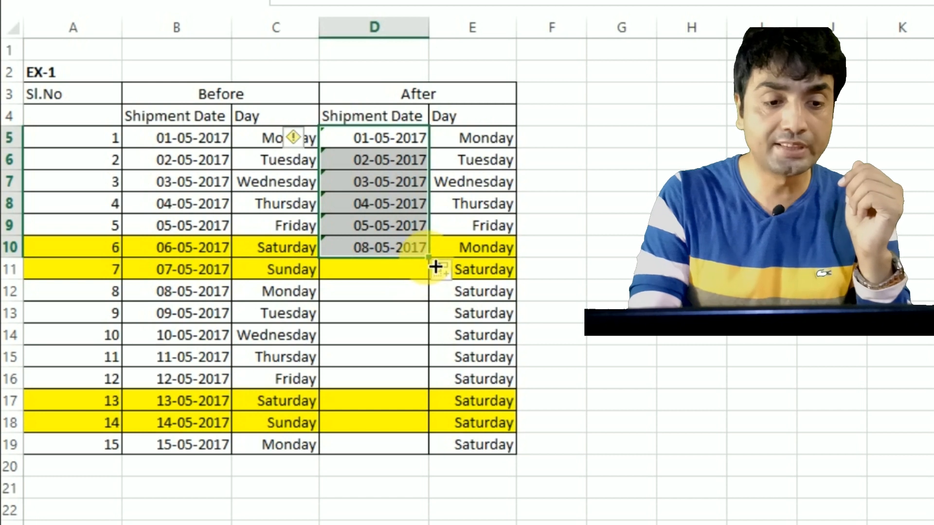
{"action": "left_click_drag", "start_coordinate": [429, 275], "coordinate": [427, 288]}
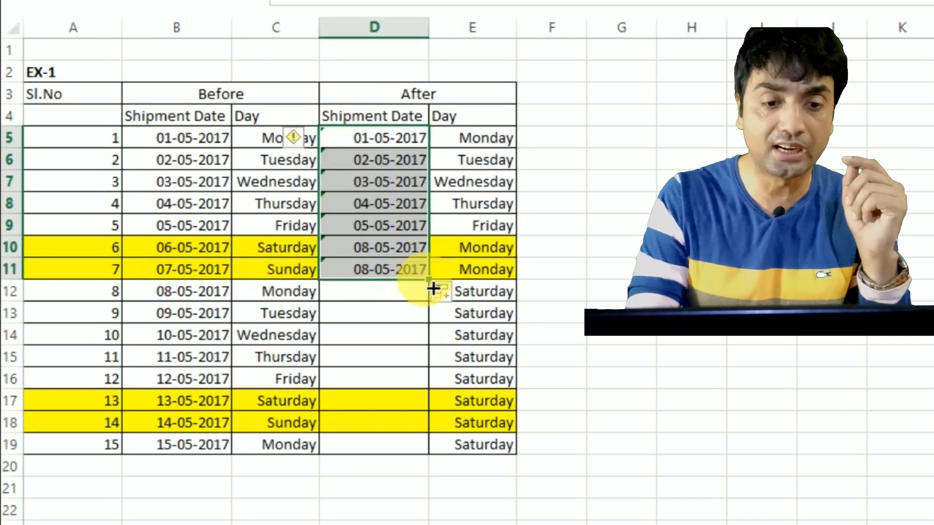
{"action": "left_click_drag", "start_coordinate": [432, 289], "coordinate": [423, 448]}
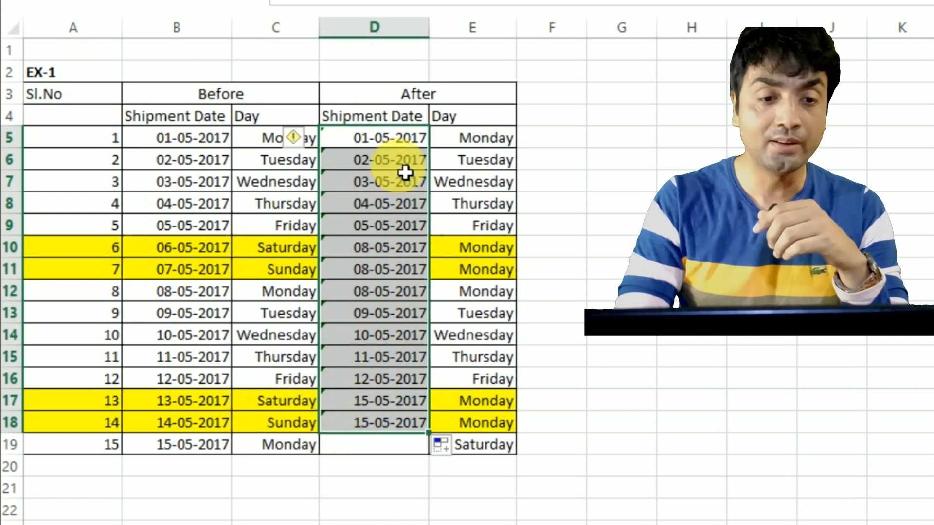
- Reduce the selection to D5 and open its shipment date formula for review
{"action": "key", "text": "shift+Up"}
{"action": "key", "text": "shift+Up"}
{"action": "key", "text": "shift+Up"}
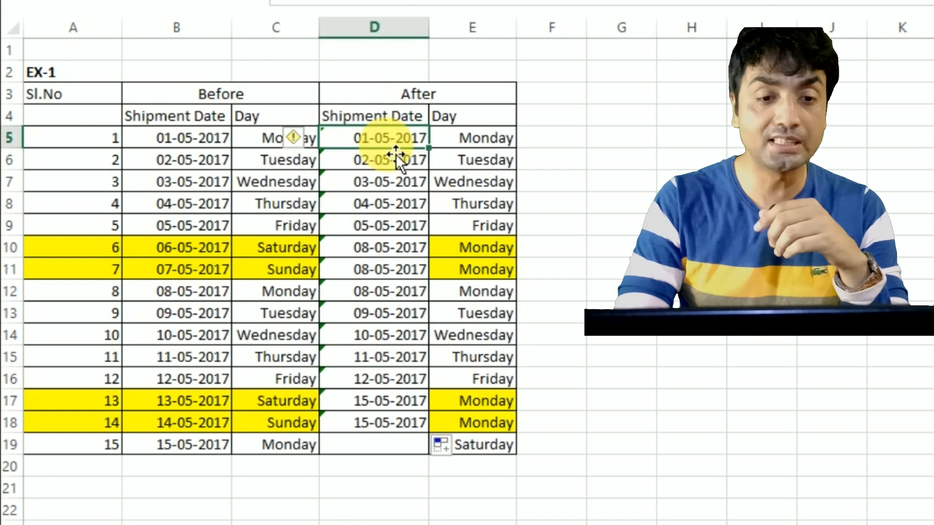
{"action": "double_click", "coordinate": [379, 142]}
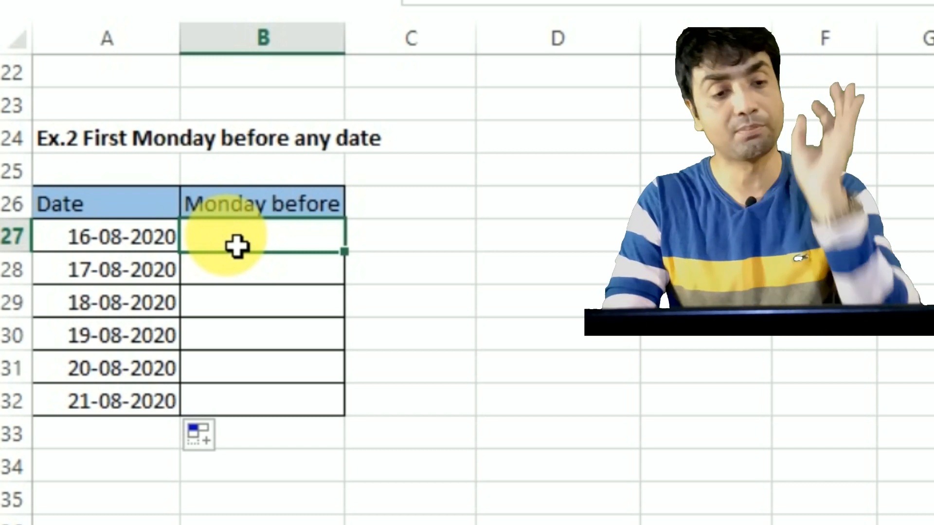
- Start a formula in B27 that subtracts the WEEKDAY function from the date in A27
{"action": "left_click", "coordinate": [154, 251]}
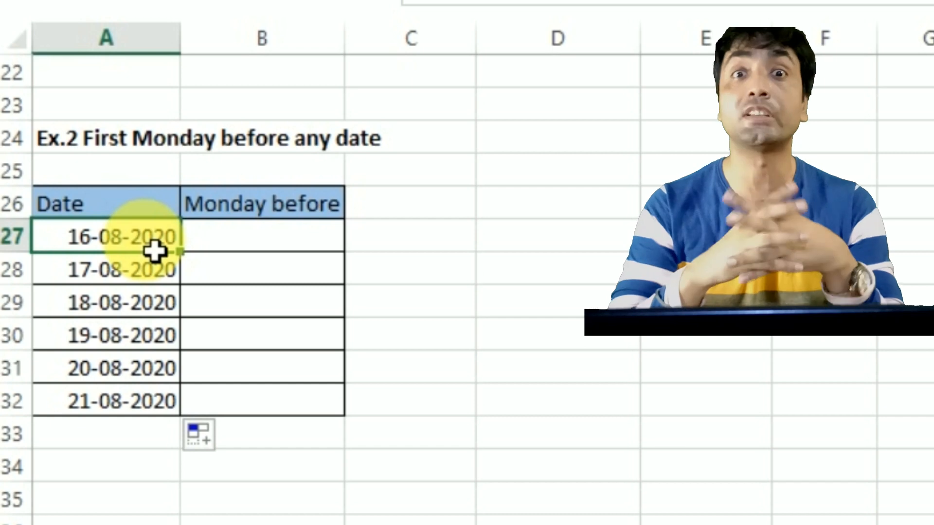
{"action": "left_click", "coordinate": [241, 255]}
{"action": "type", "text": "="}
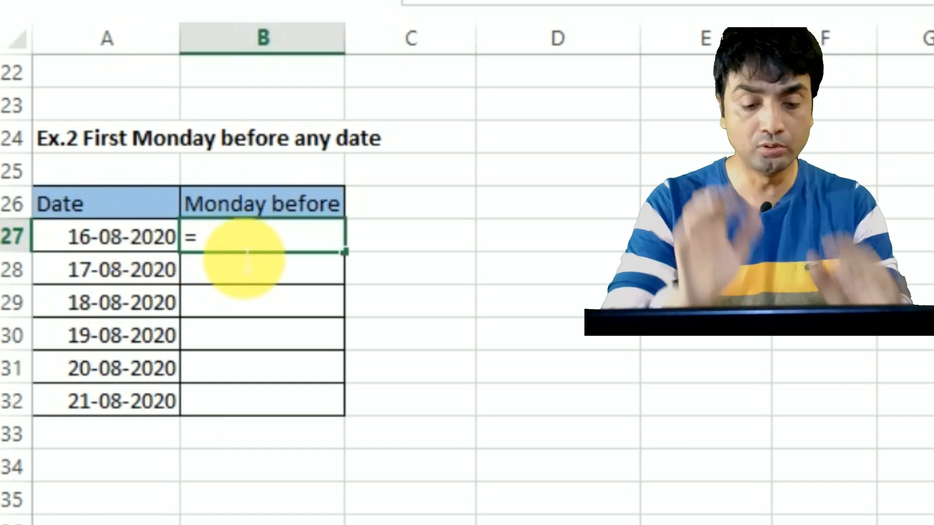
{"action": "left_click", "coordinate": [118, 246]}
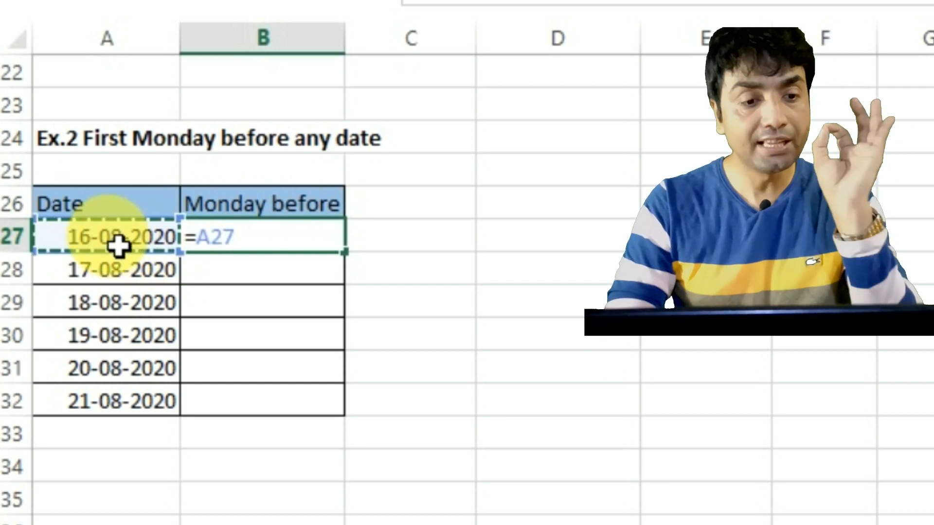
{"action": "type", "text": "-"}
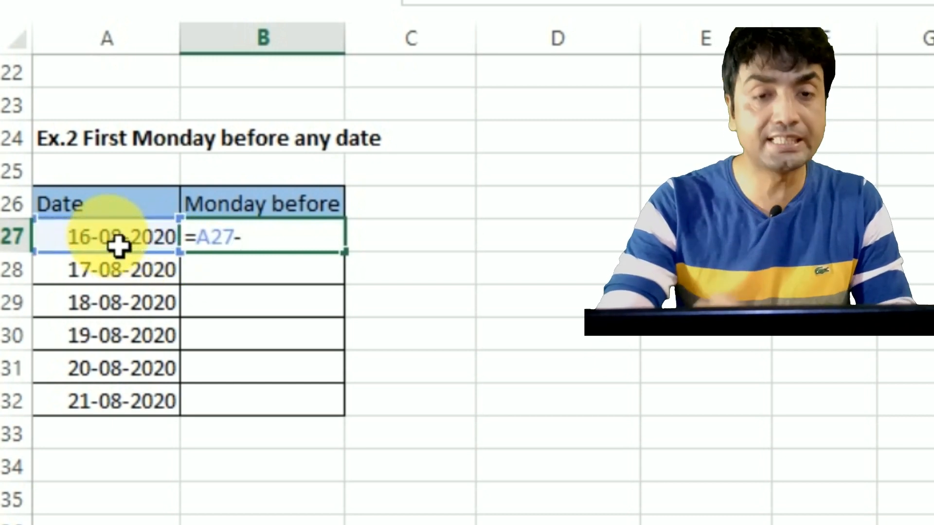
{"action": "type", "text": "weekd"}
{"action": "key", "text": "Tab"}
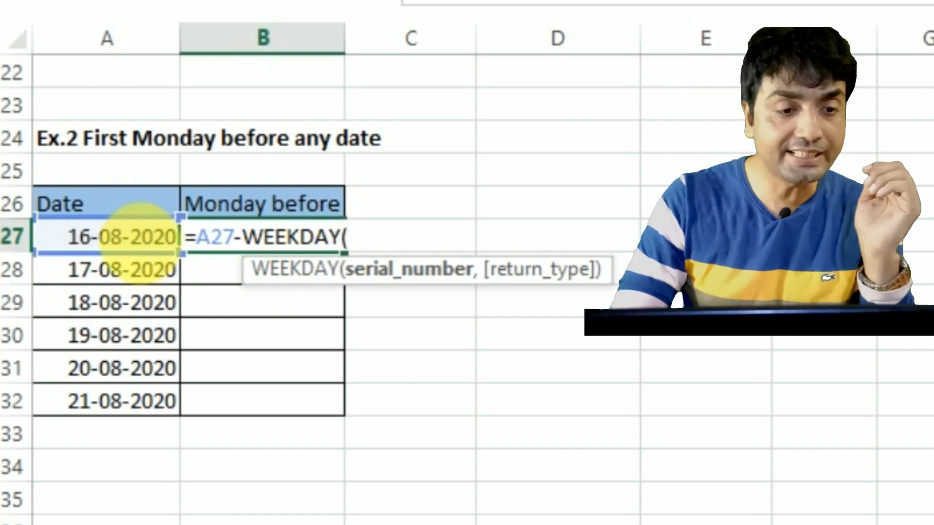
- Use A27-2 as WEEKDAY's serial number, close the function and enter the formula in B27
{"action": "left_click", "coordinate": [140, 246]}
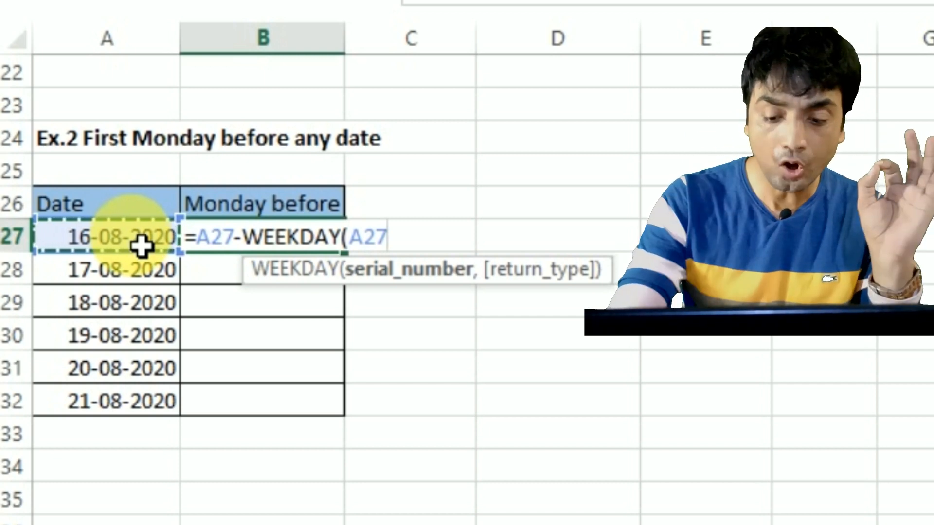
{"action": "type", "text": "-"}
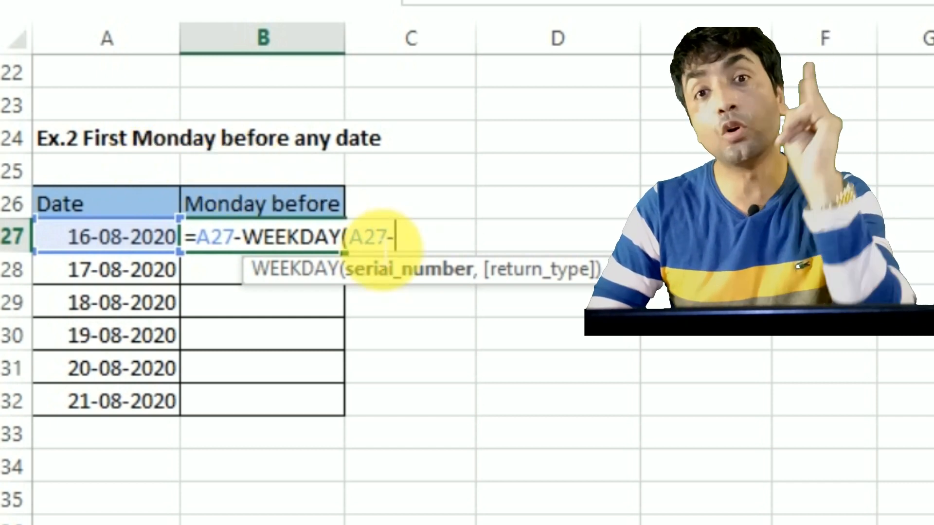
{"action": "type", "text": "2)"}
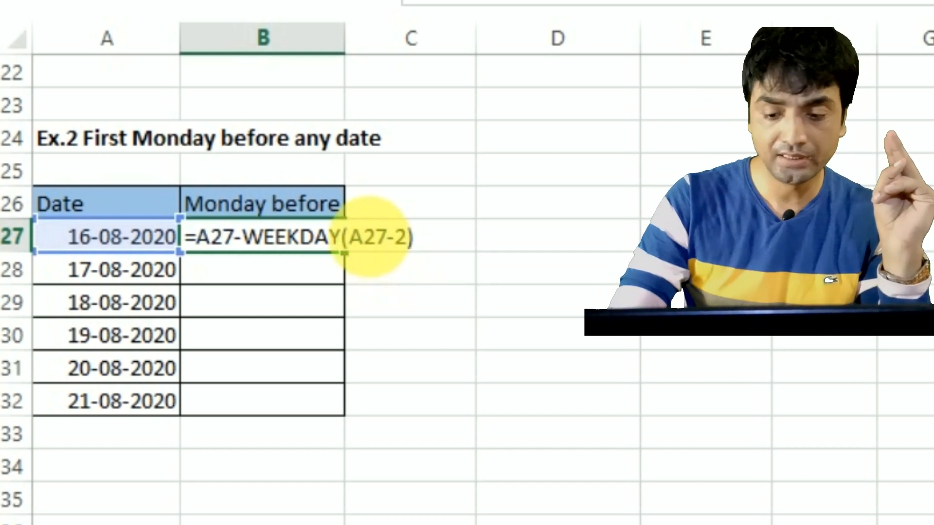
{"action": "key", "text": "Return"}
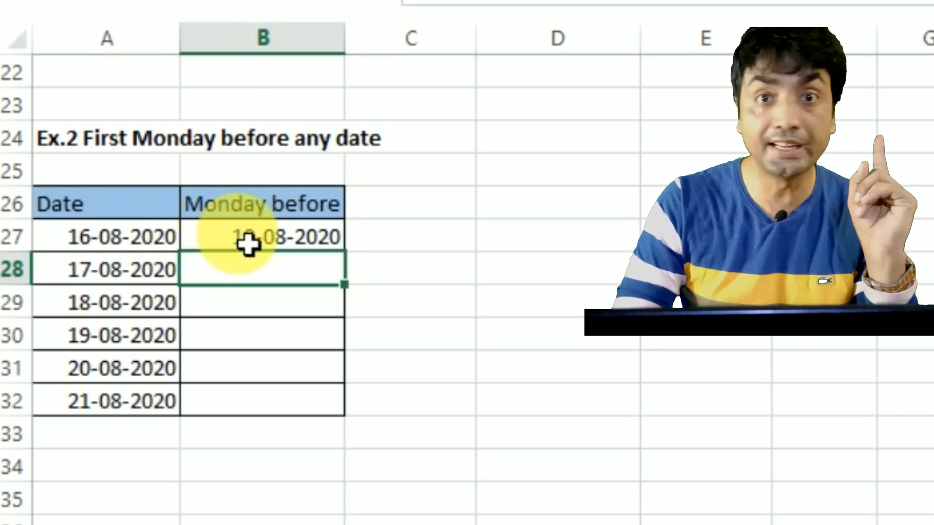
- Check the Monday before results against the August 2020 calendar, comparing the date in A29 with B29
{"action": "left_click", "coordinate": [173, 246]}
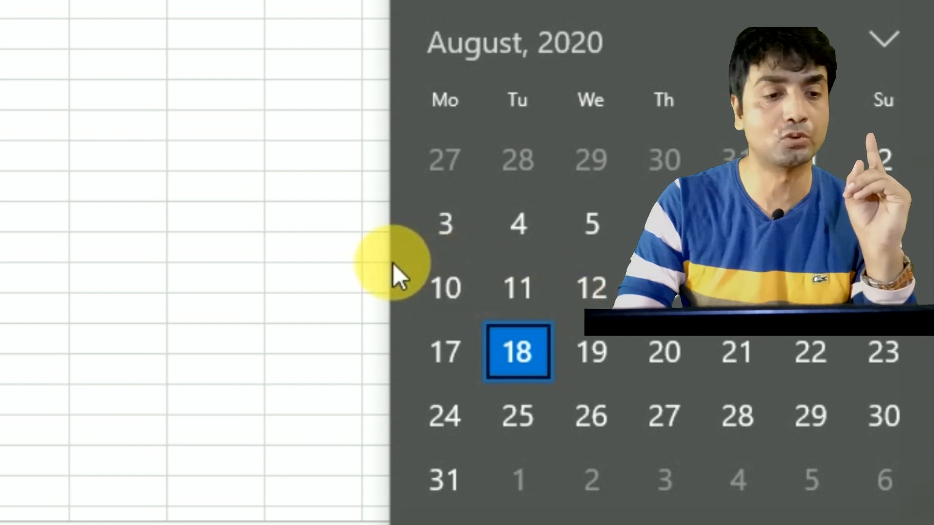
{"action": "key", "text": "Escape"}
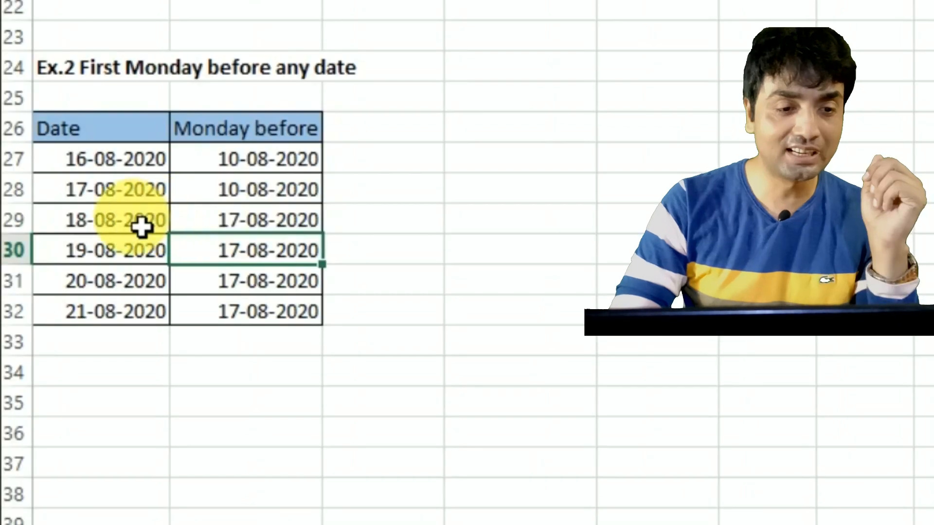
{"action": "left_click", "coordinate": [141, 226]}
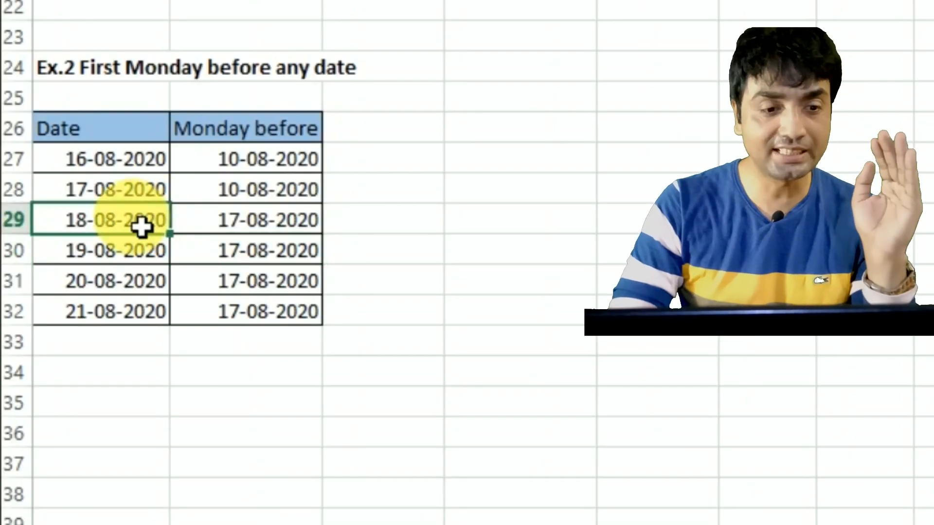
{"action": "left_click", "coordinate": [259, 224]}
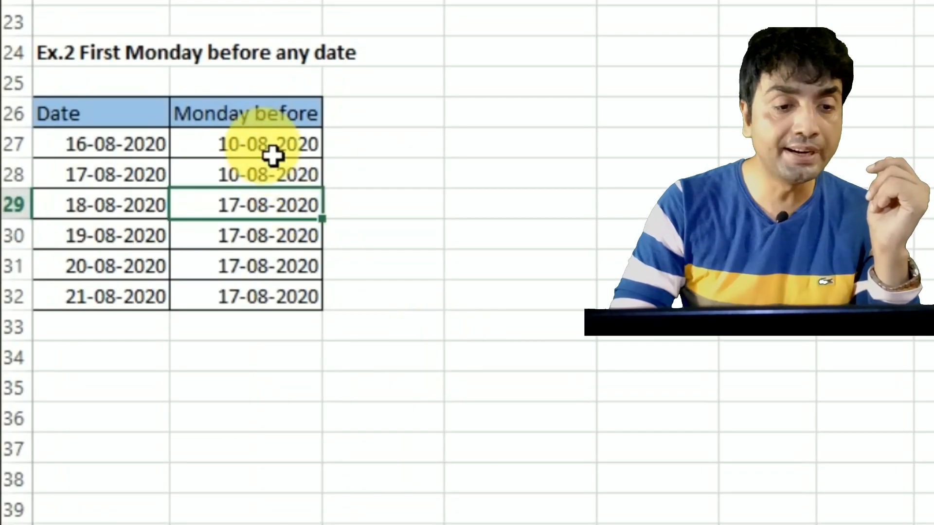
- Try A27-1 as the WEEKDAY serial number in B27's formula and compare the result with A27
{"action": "double_click", "coordinate": [263, 145]}
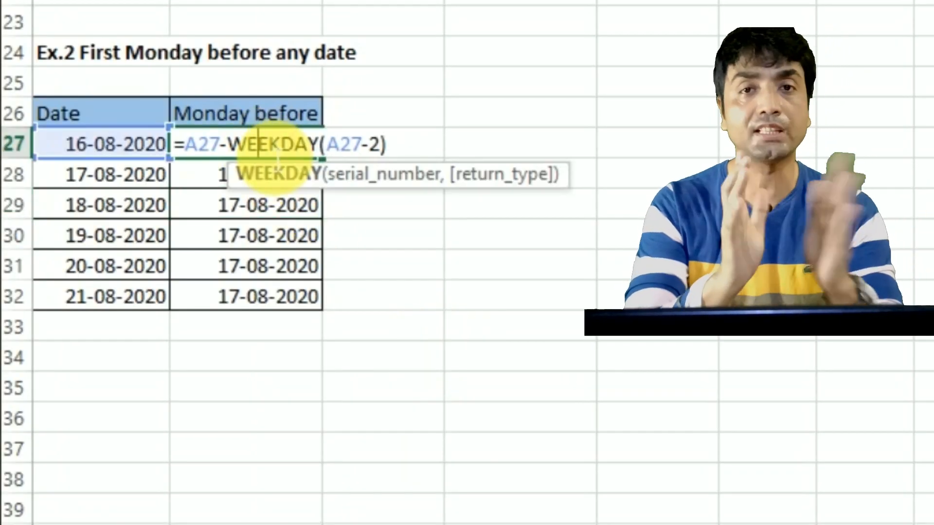
{"action": "left_click", "coordinate": [385, 145]}
{"action": "key", "text": "BackSpace"}
{"action": "type", "text": "1"}
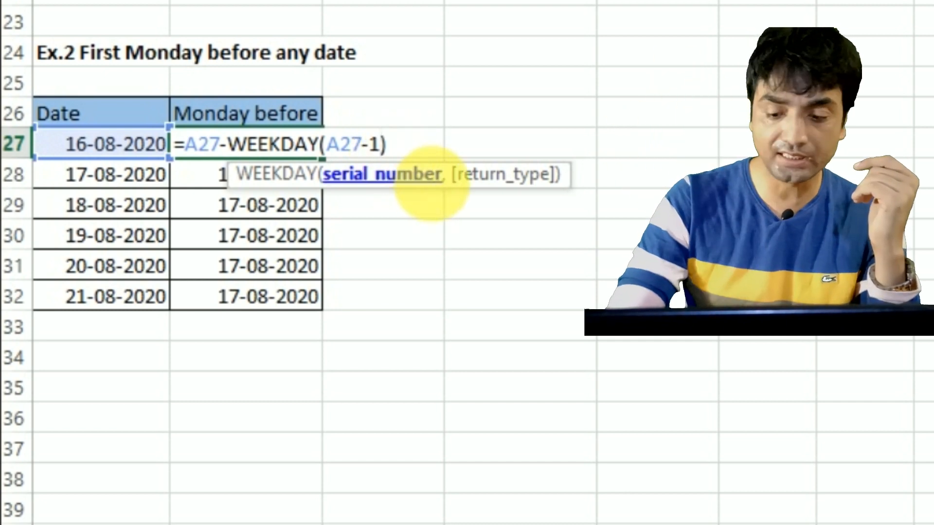
{"action": "key", "text": "Return"}
{"action": "left_click", "coordinate": [151, 150]}
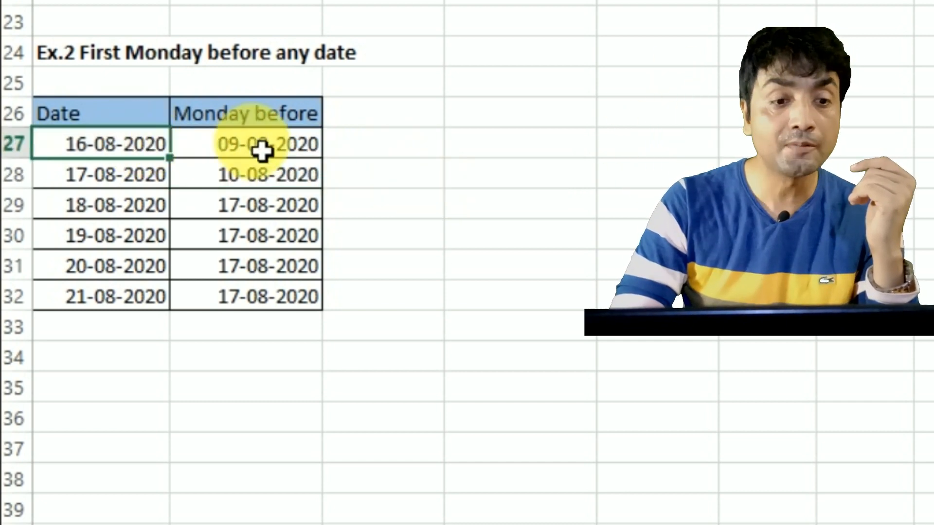
{"action": "left_click", "coordinate": [292, 150]}
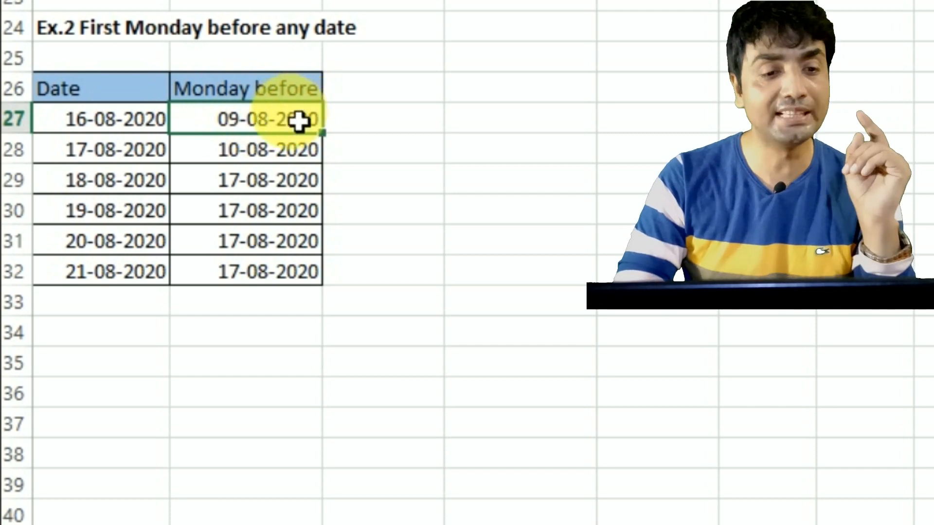
- Undo the last formula change in B27 and open its formula for review
{"action": "key", "text": "ctrl+z"}
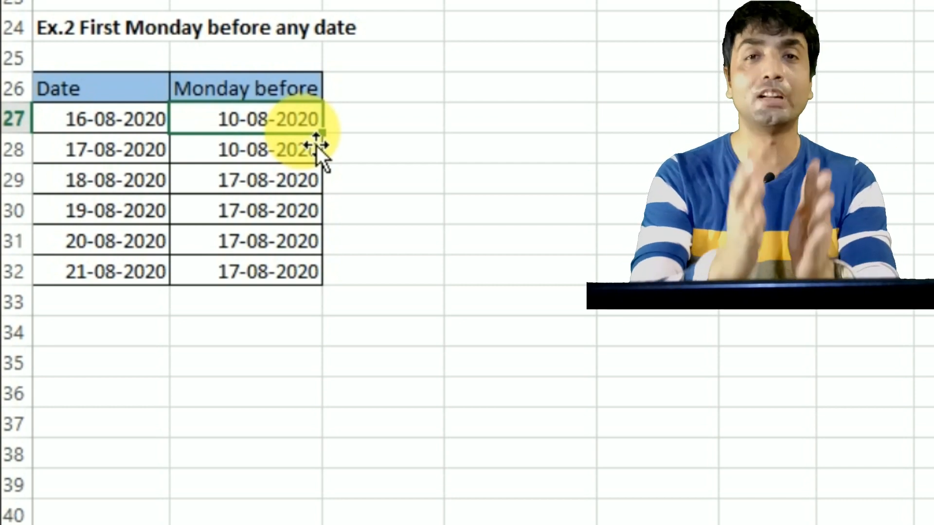
{"action": "double_click", "coordinate": [297, 128]}
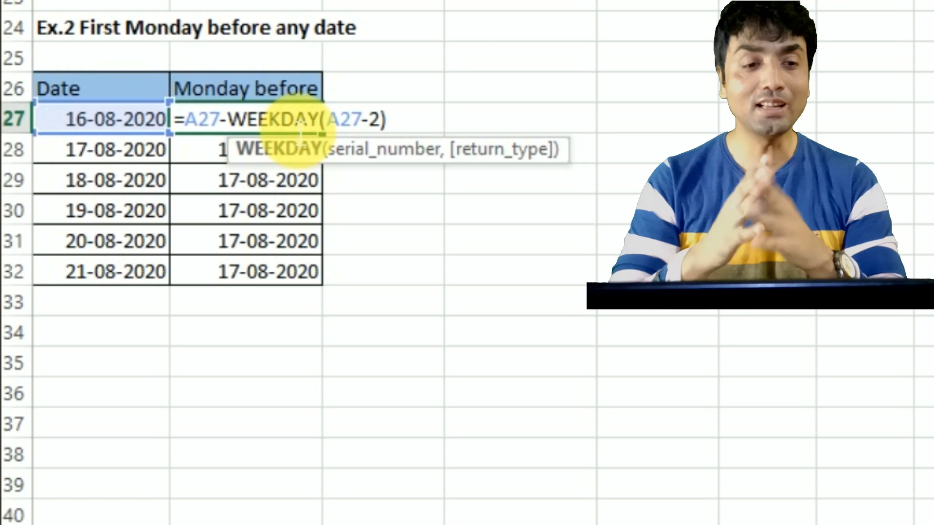